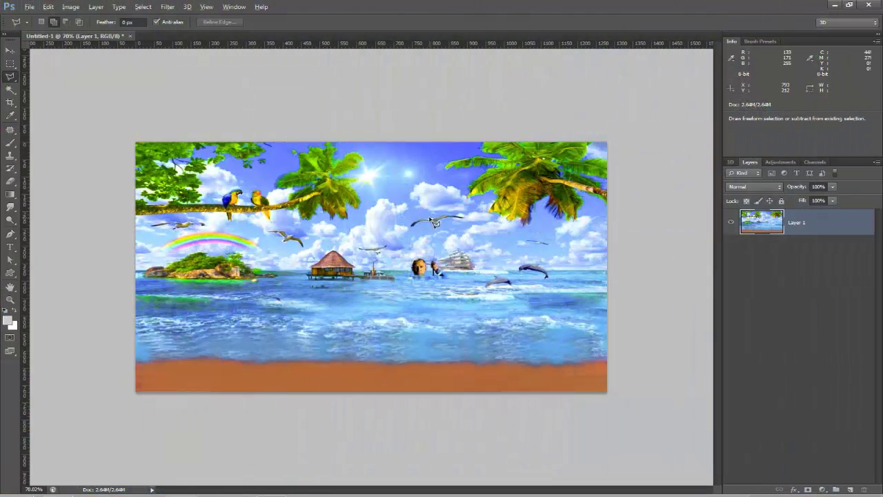
Step: Duplicate the beach image Layer 1 into Layer 1 copy
left_click(11, 51)
scroll(390, 200, "down", 2)
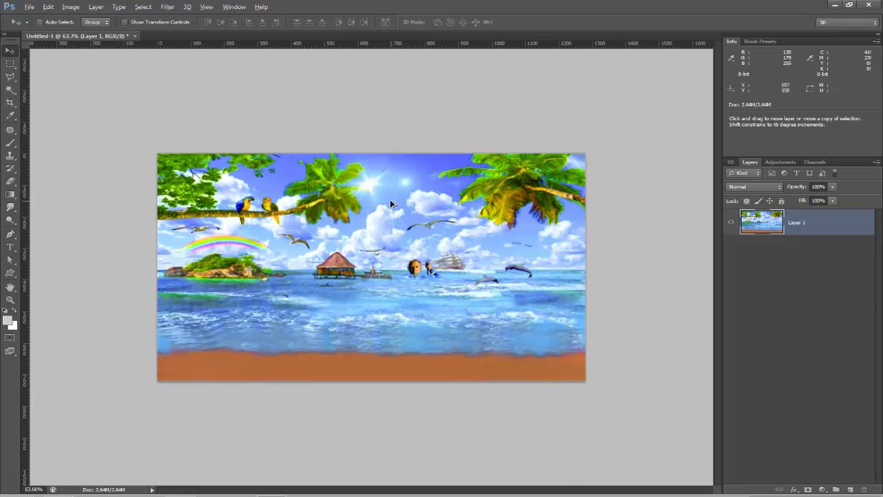
scroll(390, 199, "up", 1)
scroll(390, 200, "up", 1)
scroll(390, 200, "up", 1)
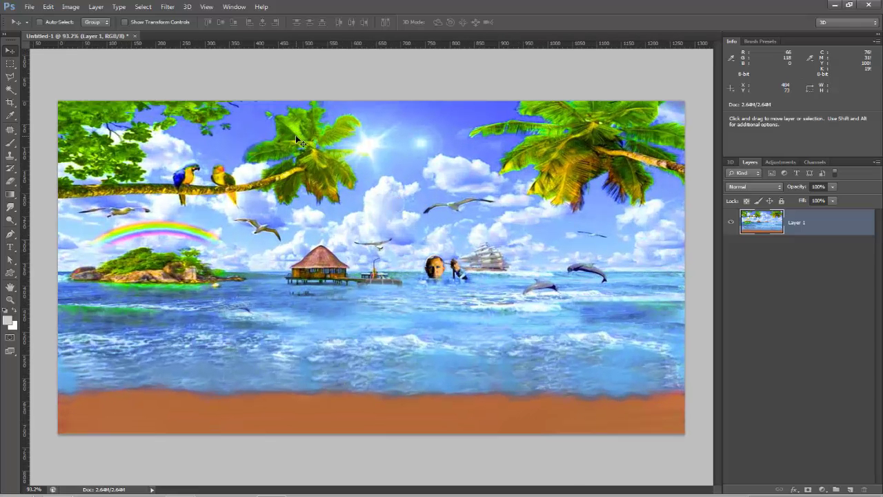
scroll(295, 134, "down", 1)
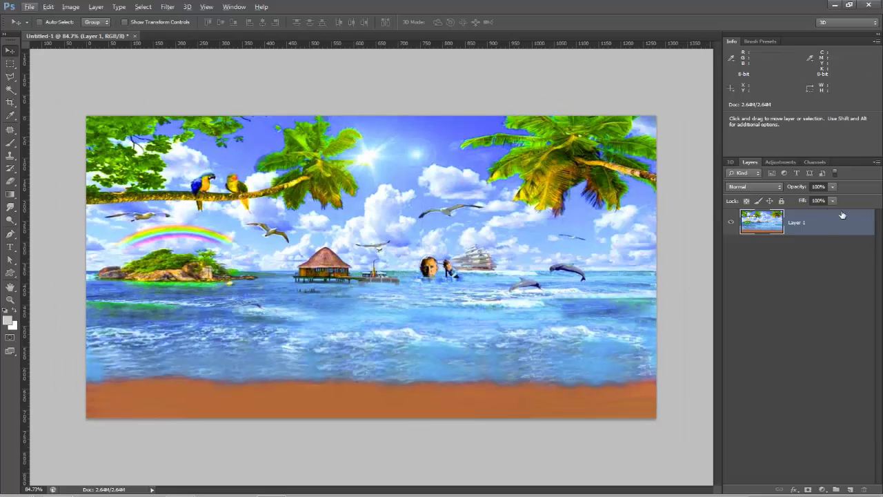
key("ctrl+j")
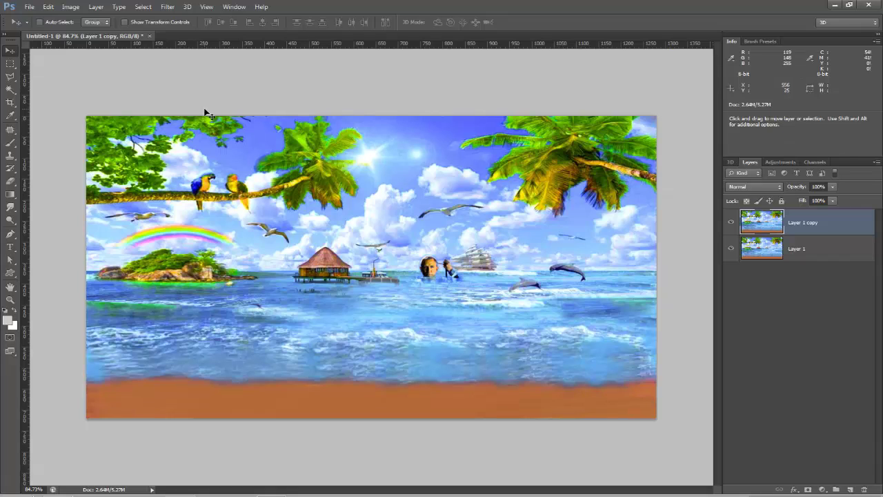
Step: Select the whole image with the Rectangular Marquee and start Free Transform on the copy
left_click(10, 64)
left_click_drag(83, 115, 674, 436)
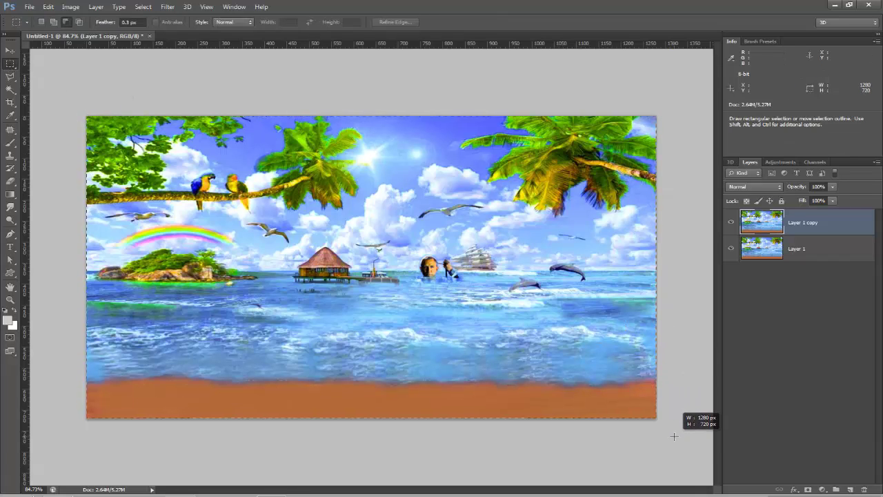
left_click(48, 7)
left_click(117, 212)
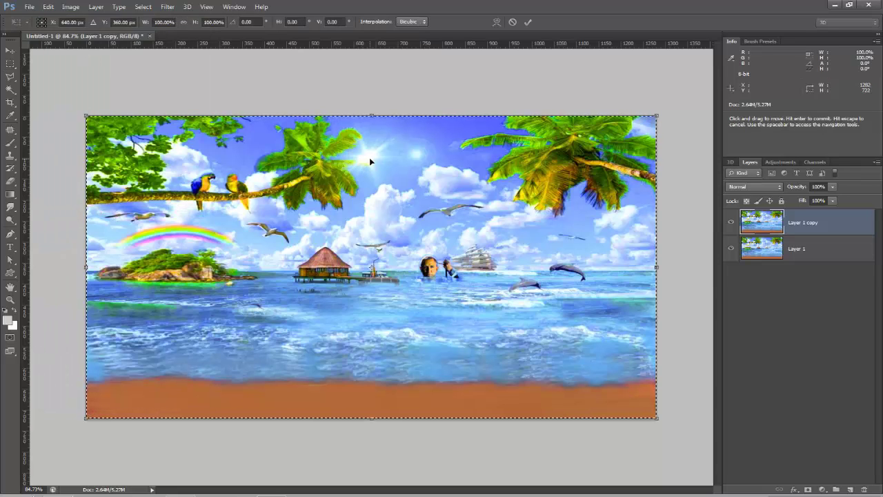
Step: Flip Layer 1 copy vertically and move it down the image
right_click(475, 244)
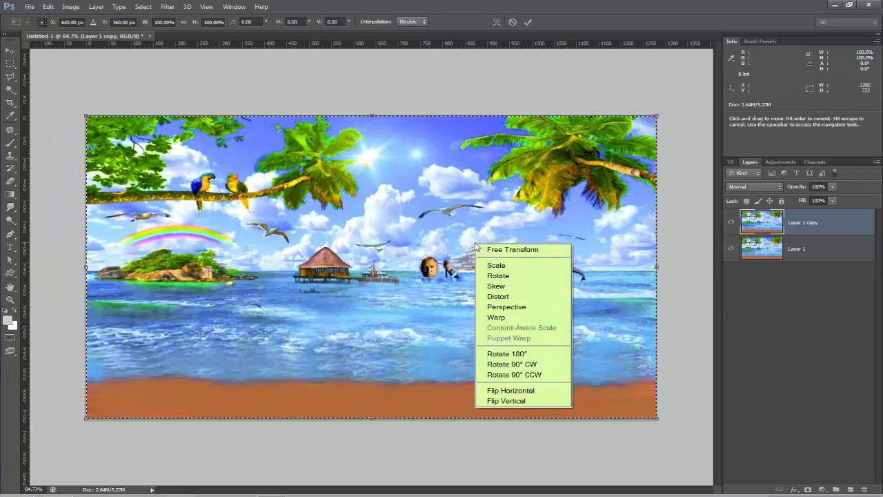
left_click(524, 399)
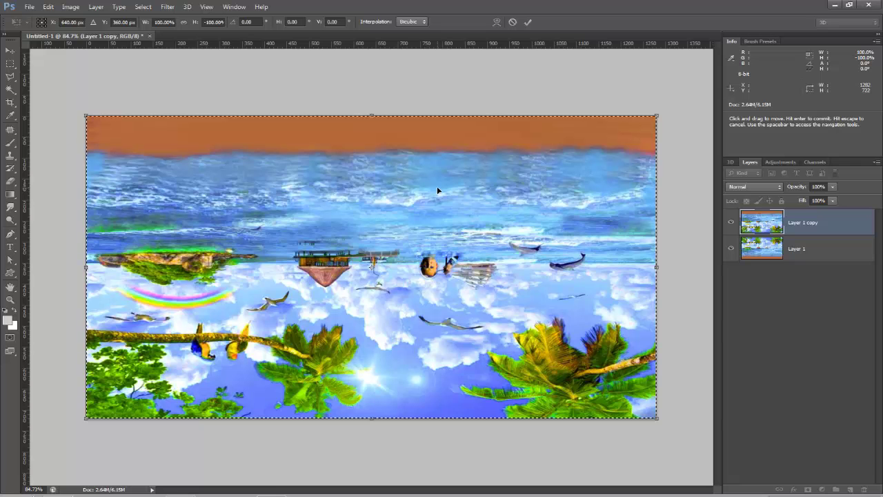
left_click_drag(369, 173, 369, 290)
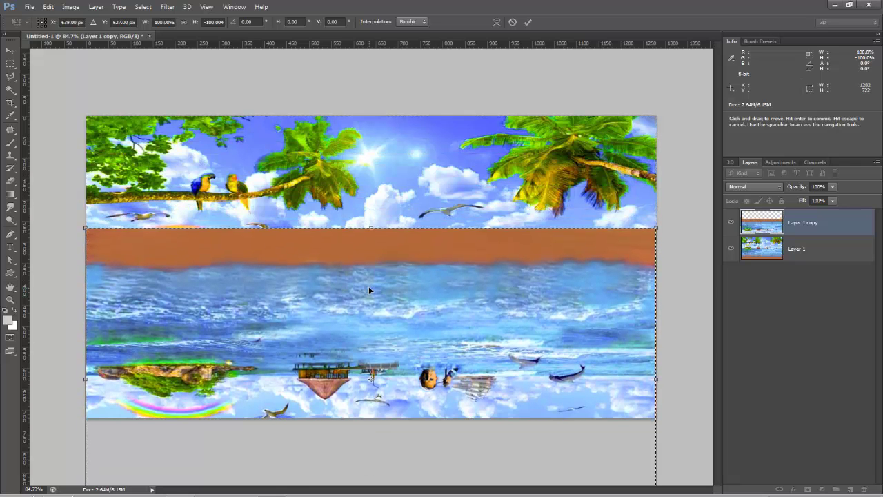
Step: Stretch the flipped copy's top and bottom edges to about -179% height
left_click_drag(370, 228, 372, 203)
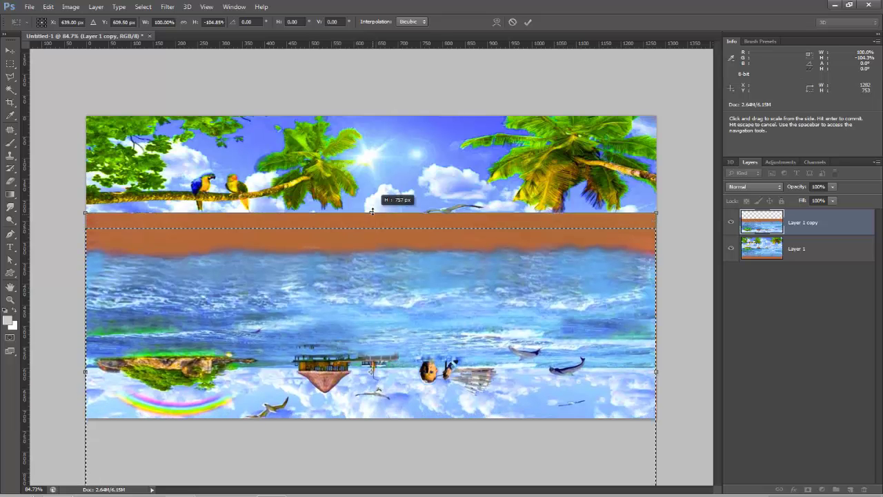
scroll(372, 209, "down", 3)
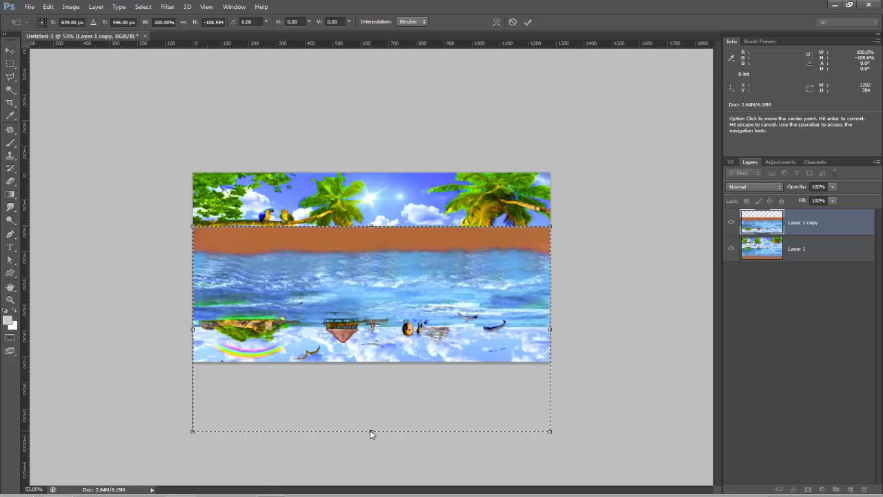
left_click_drag(370, 431, 378, 494)
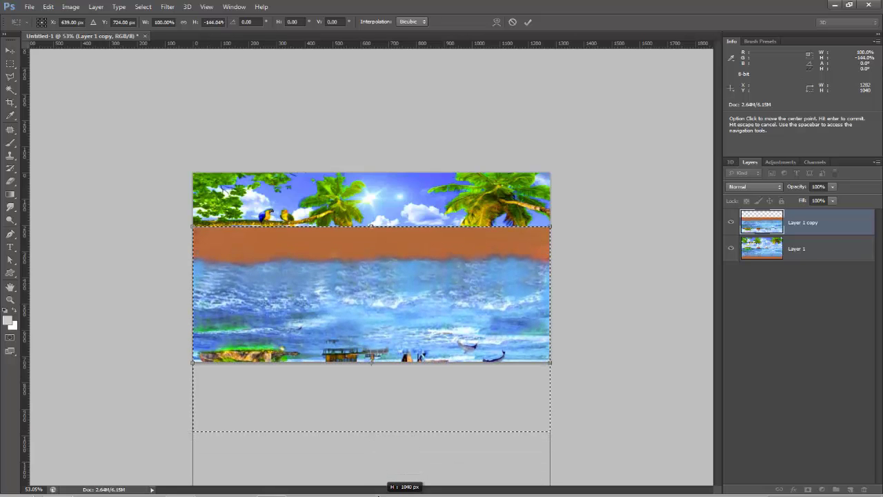
left_click_drag(373, 226, 373, 211)
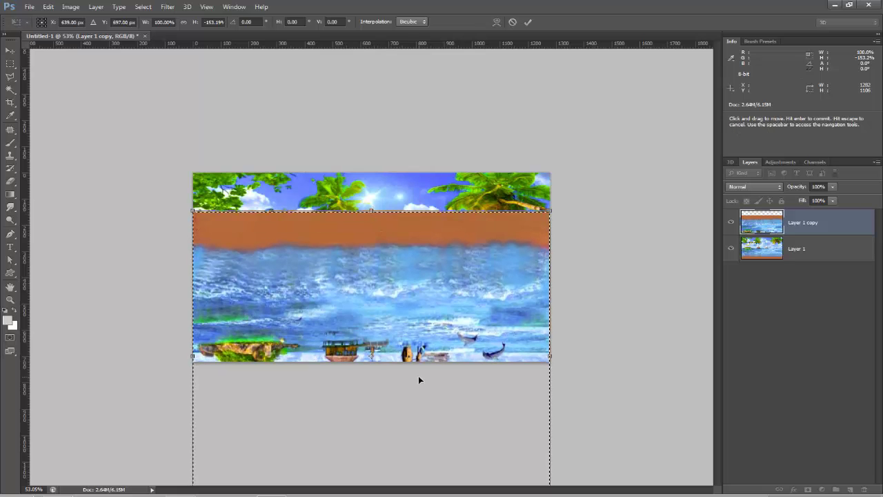
scroll(415, 375, "down", 3)
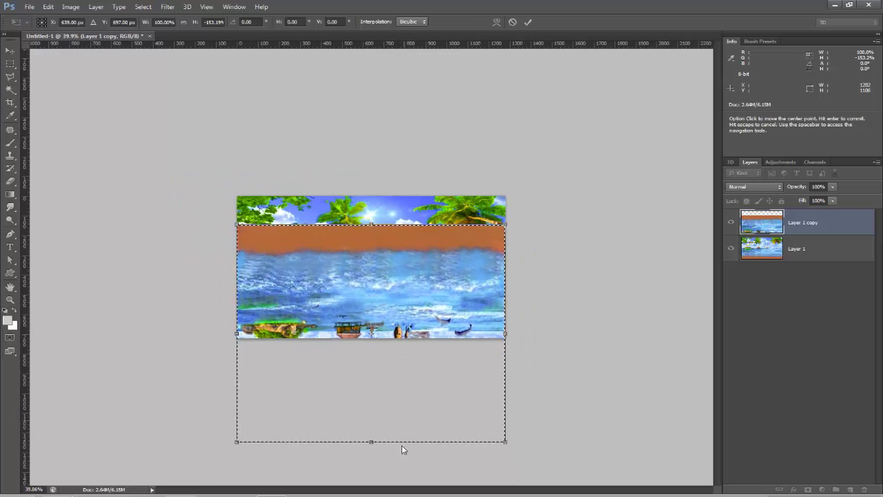
left_click_drag(372, 439, 373, 478)
scroll(416, 363, "up", 2)
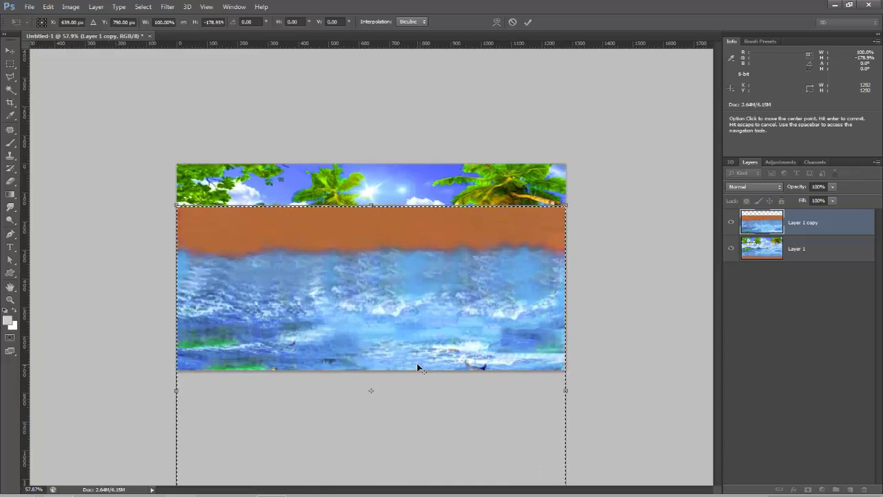
scroll(417, 363, "up", 1)
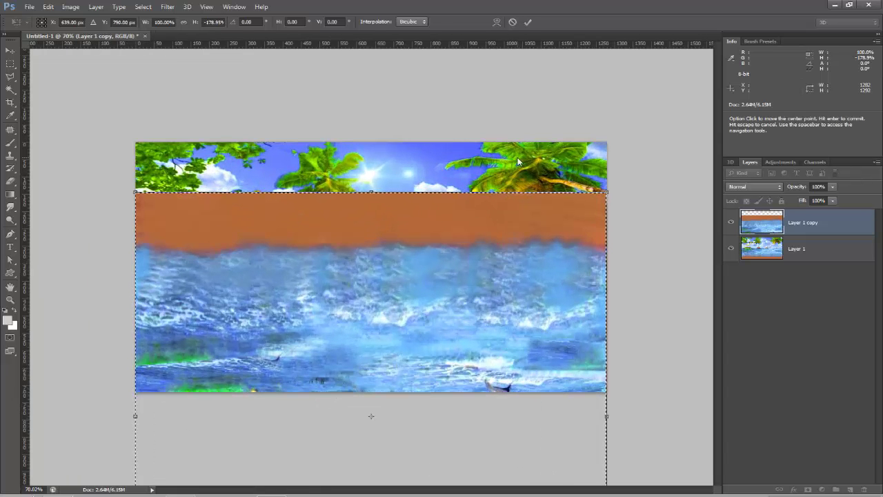
Step: Commit the flip transform, set Layer 1 copy's Fill to 56%, and deselect
left_click(527, 27)
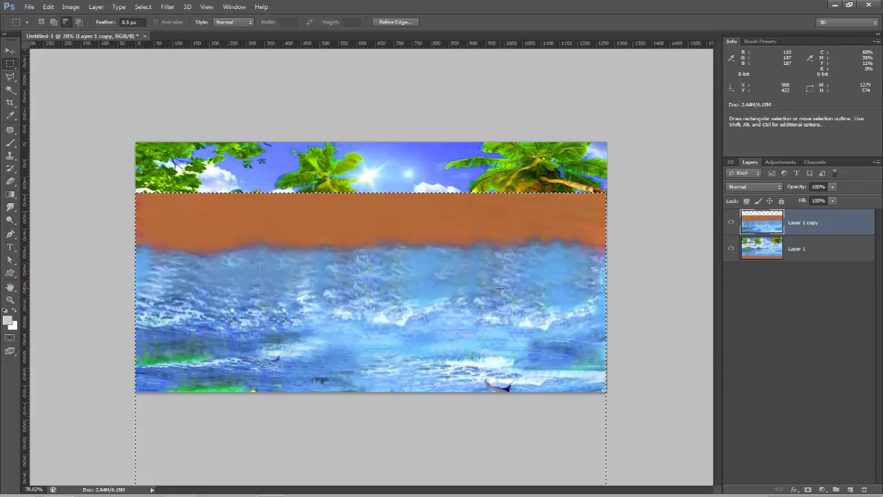
scroll(500, 288, "up", 1)
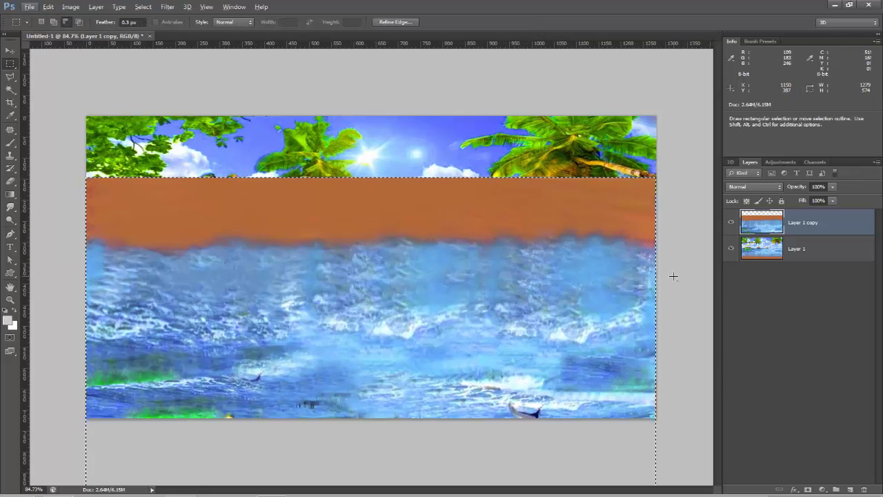
left_click(833, 200)
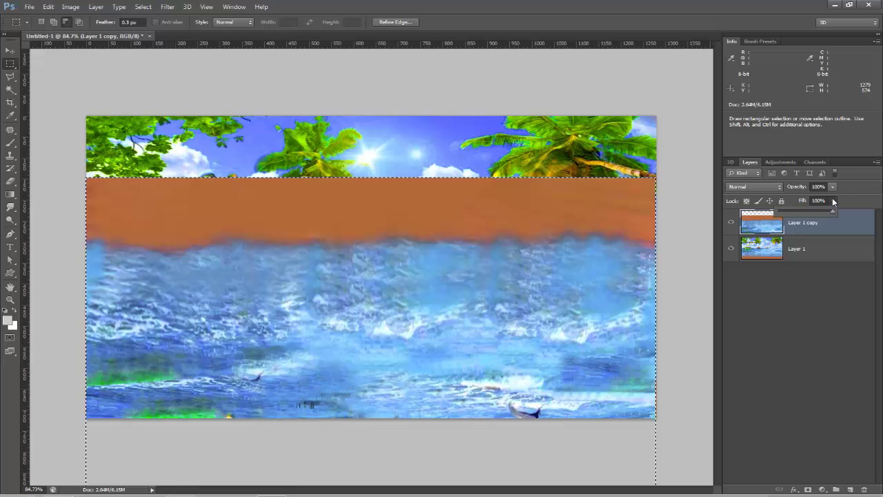
left_click_drag(812, 210, 809, 210)
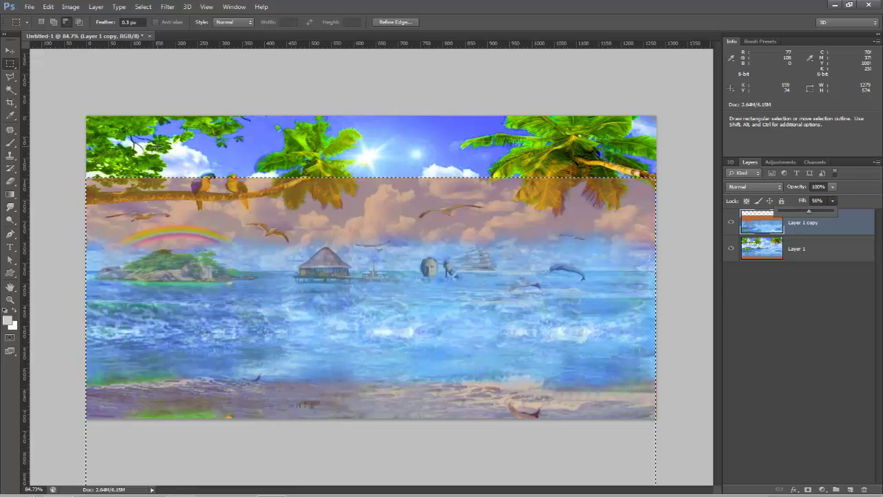
left_click(143, 7)
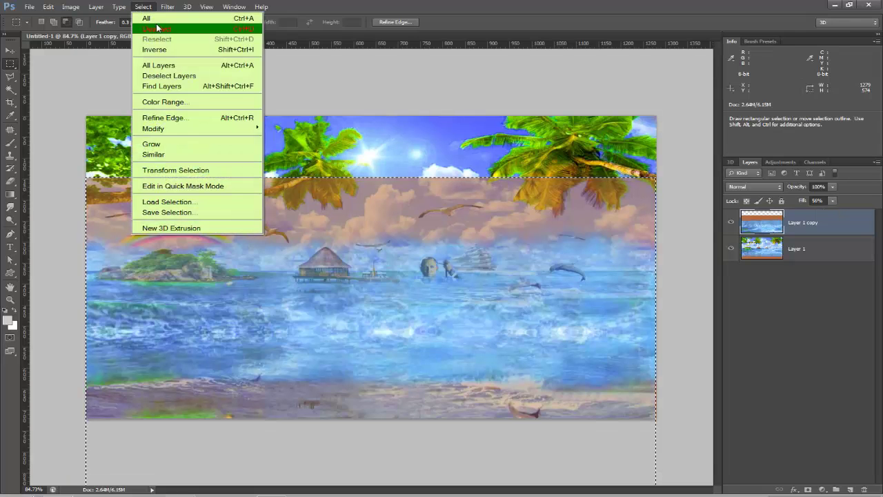
left_click(156, 29)
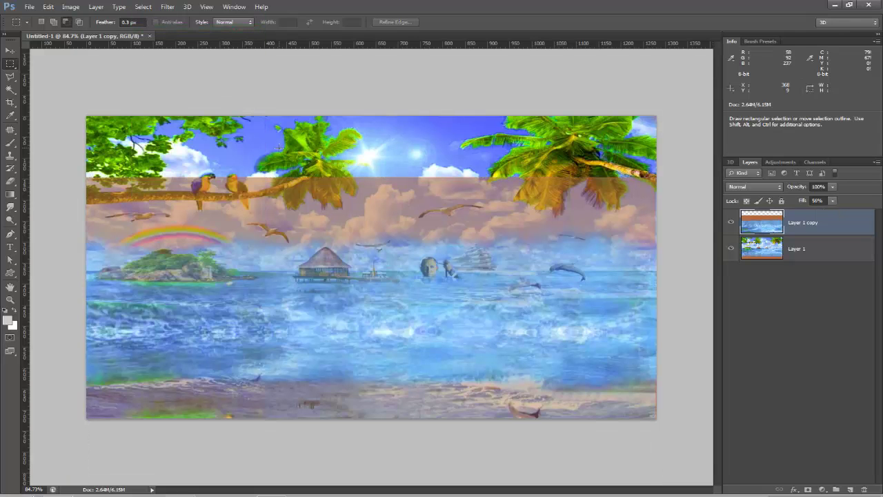
Step: Draw a Polygonal Lasso selection along the horizon and around both bottom corners
left_click(11, 77)
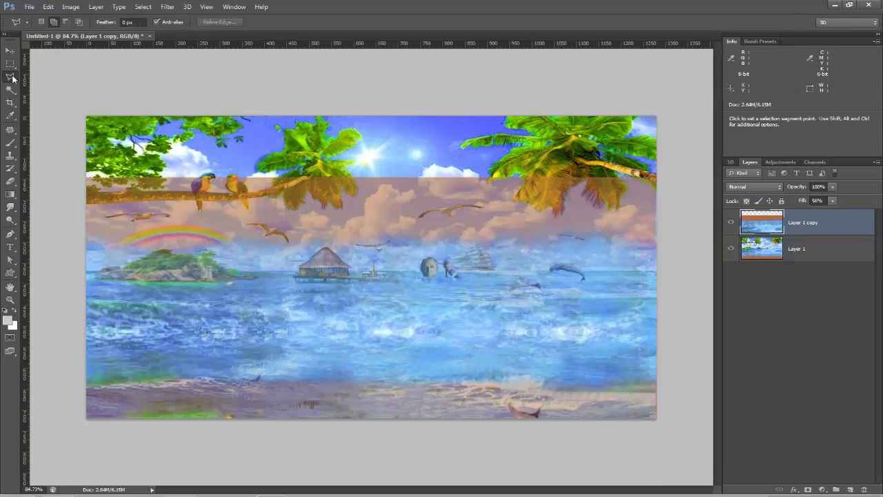
left_click(87, 283)
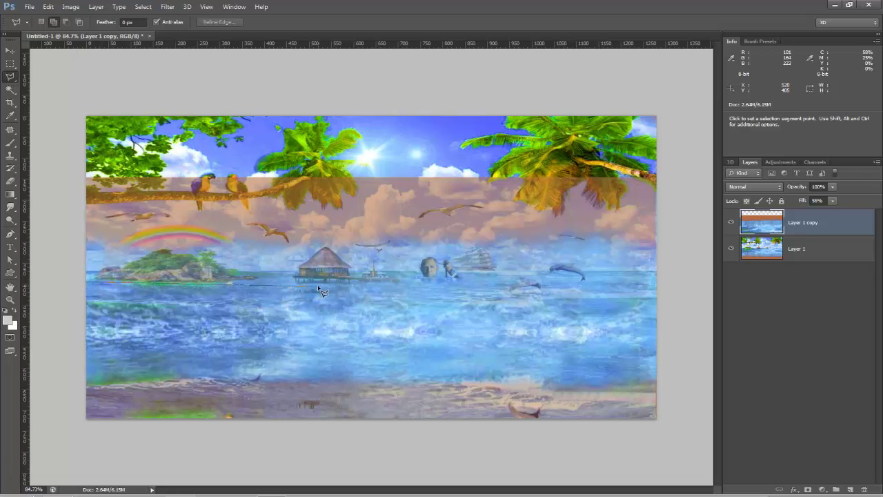
left_click(661, 278)
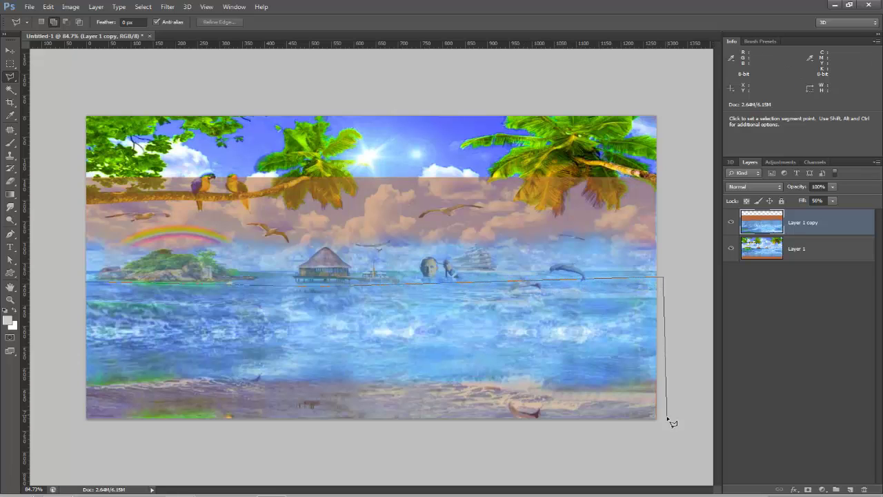
left_click(662, 422)
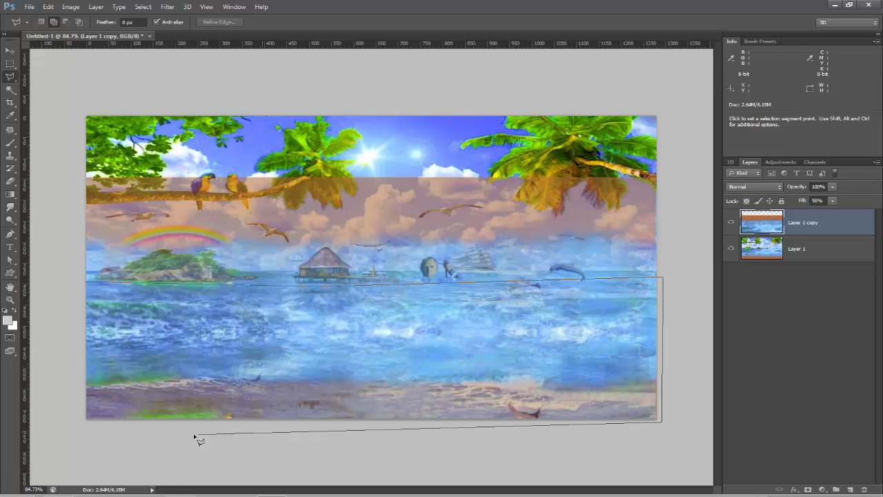
left_click(81, 422)
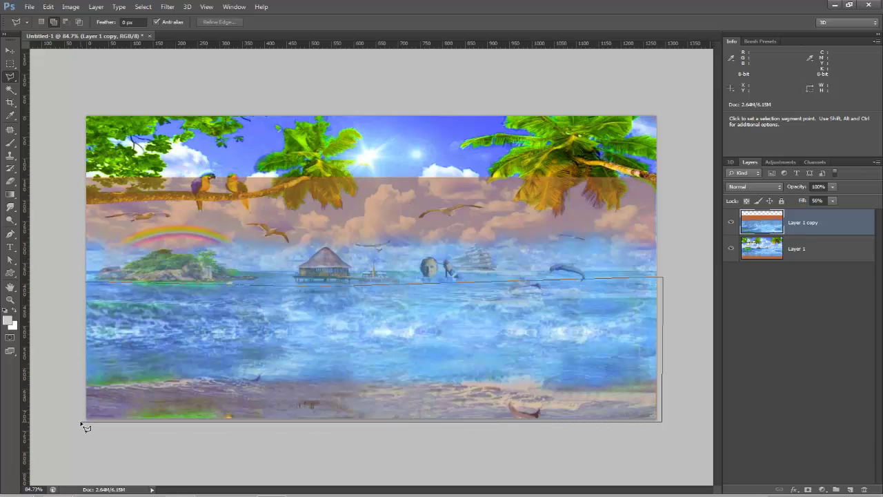
left_click(89, 283)
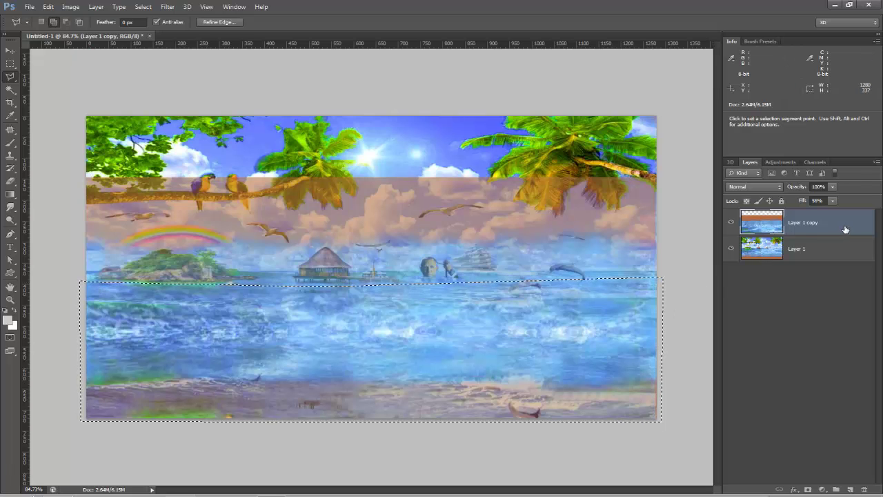
Step: Add a layer mask from the sea selection, restore Fill to 100%, and start Free Transform
left_click(809, 491)
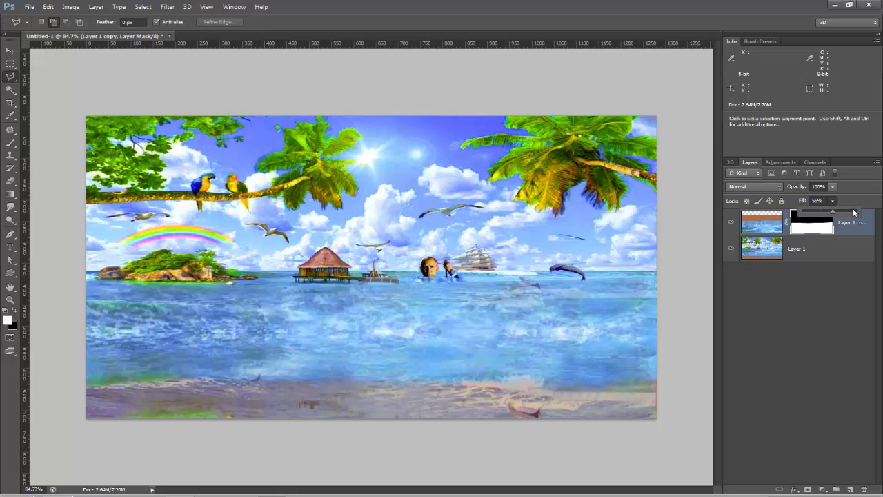
left_click_drag(832, 201, 858, 214)
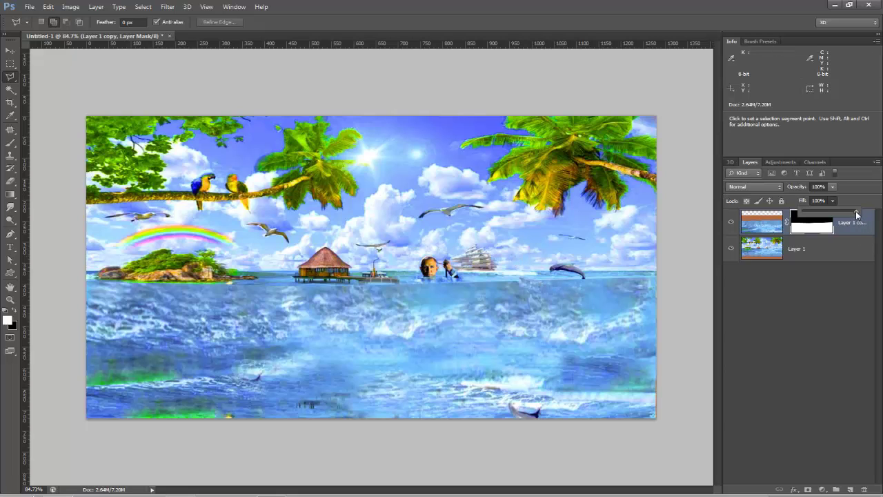
left_click(819, 200)
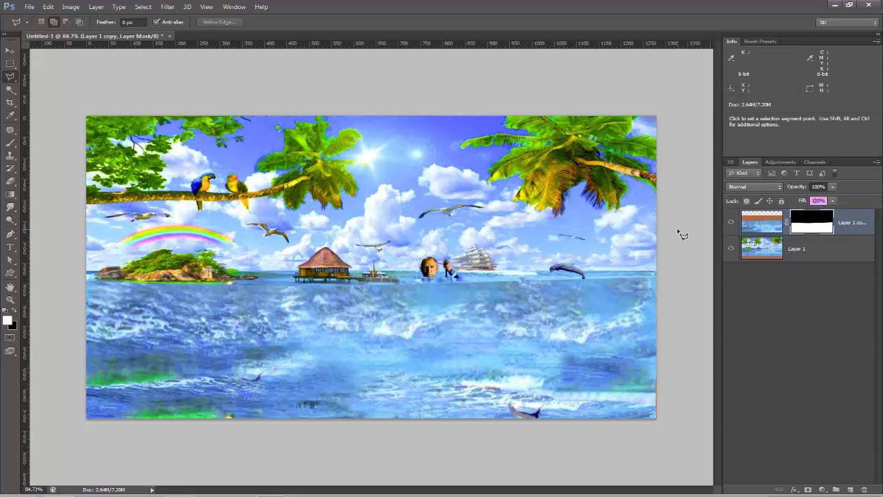
left_click(48, 7)
left_click(90, 211)
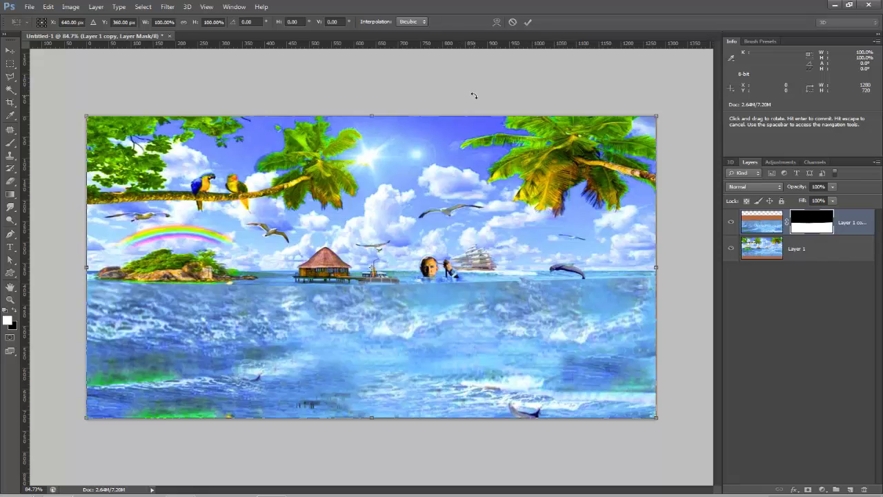
Step: Warp the masked sea to bend downward with both side edges pulled outward, then commit
left_click(497, 22)
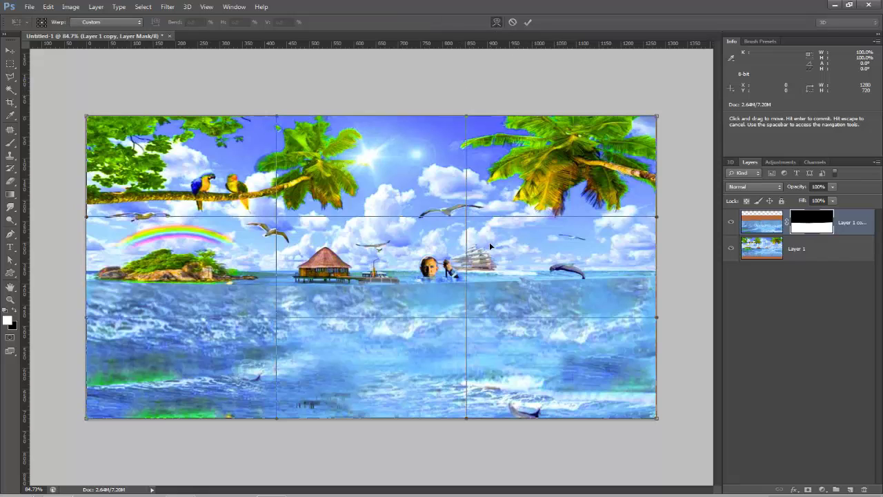
mouse_move(419, 320)
left_mouse_down()
mouse_move(419, 333)
mouse_move(300, 332)
left_mouse_up()
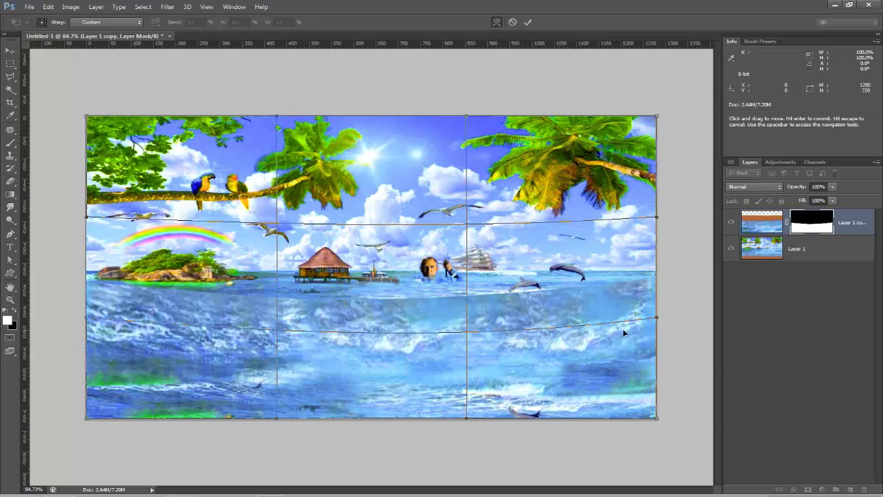
left_click_drag(658, 318, 662, 304)
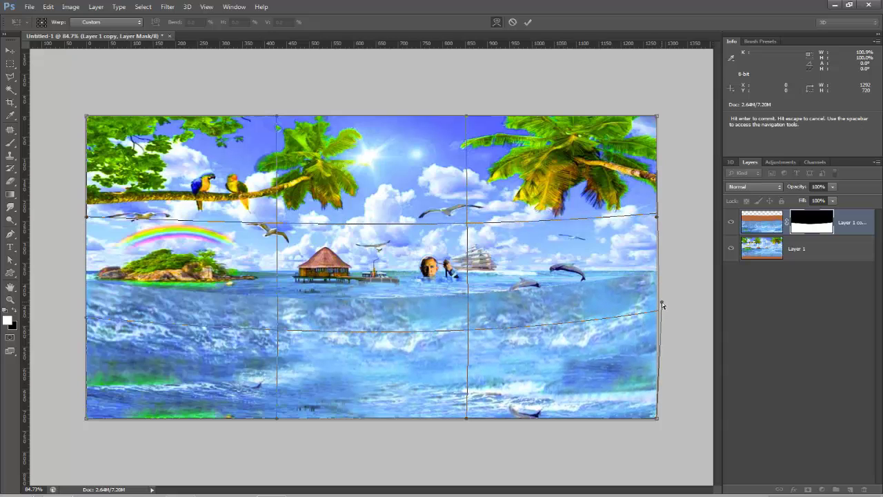
left_click_drag(86, 309, 81, 310)
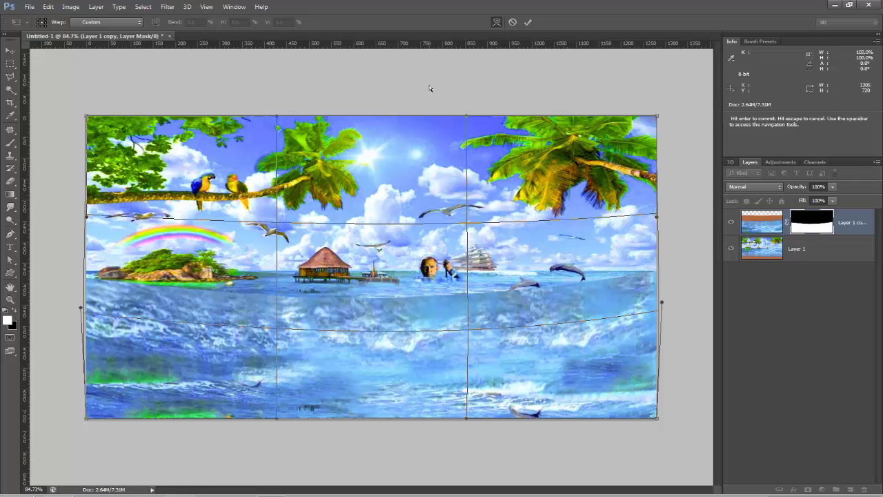
left_click(528, 23)
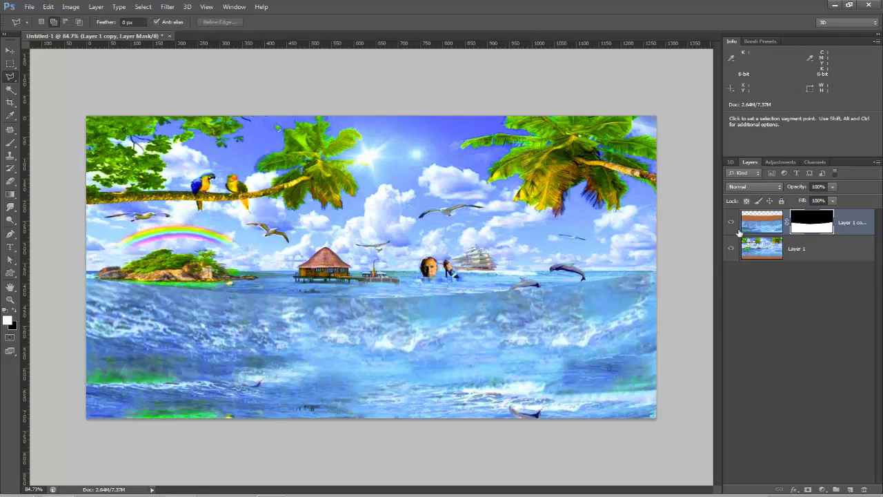
Step: Apply Brightness/Contrast with Brightness -27 to Layer 1 copy's image
left_click(770, 228)
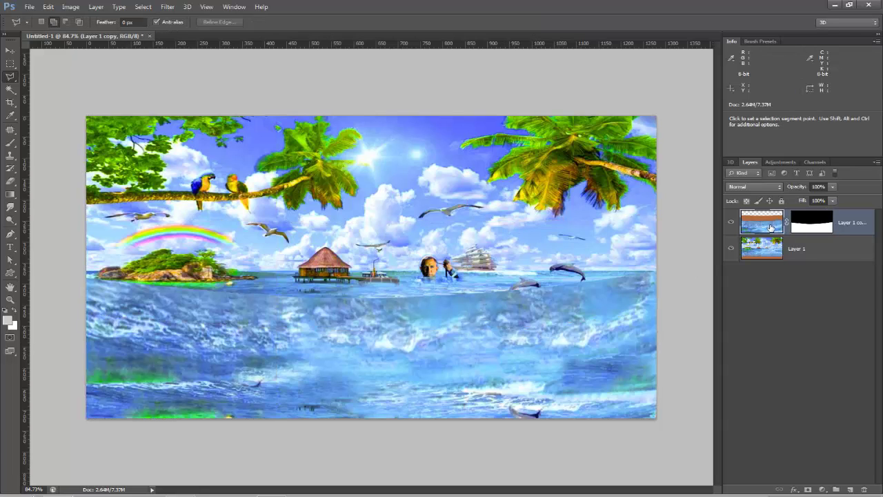
left_click(67, 12)
mouse_move(91, 34)
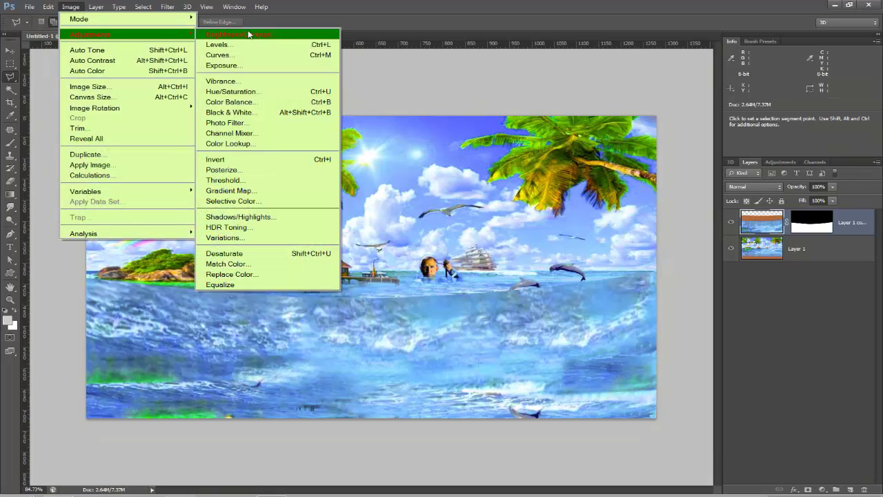
left_click(250, 36)
mouse_move(693, 137)
left_mouse_down()
mouse_move(729, 165)
mouse_move(743, 162)
left_mouse_up()
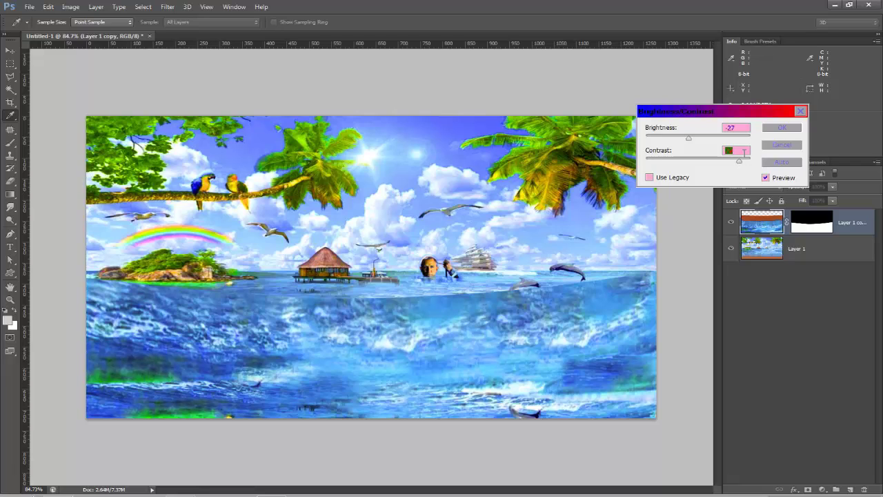
left_click(778, 130)
Step: Zoom in and reapply the last filter to the reflected sea with Ctrl+F
key("ctrl+minus")
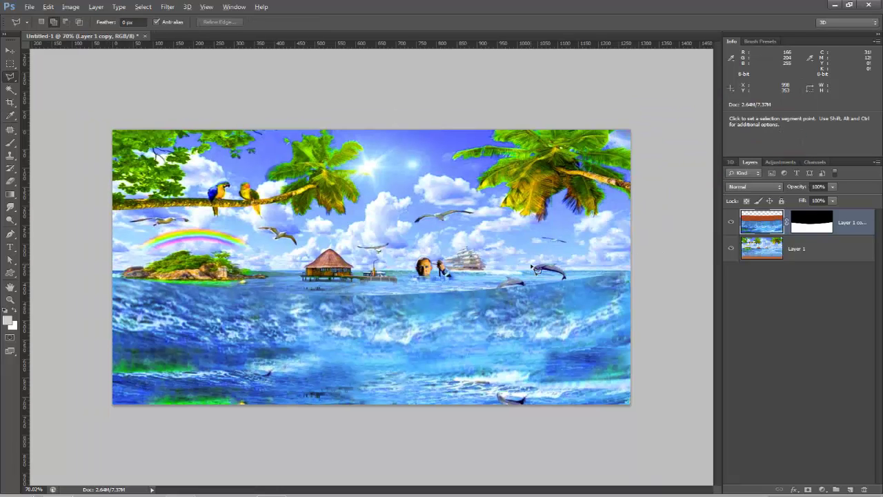
key("ctrl+plus")
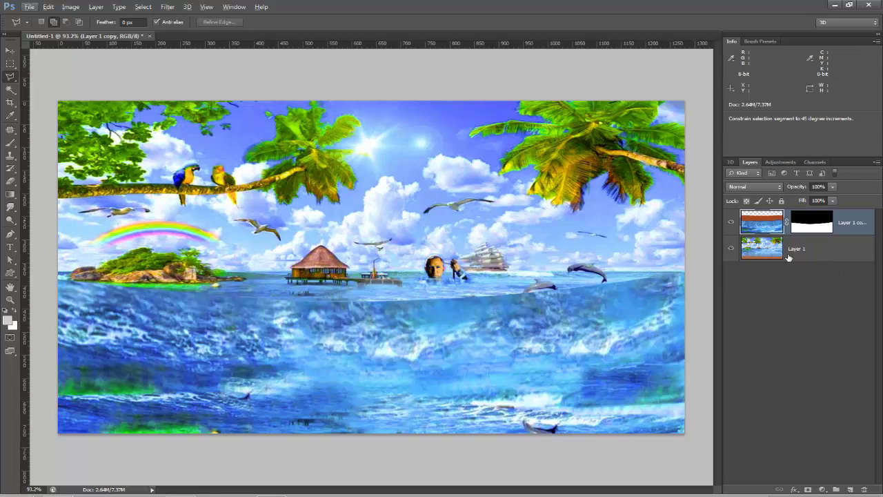
key("ctrl+f")
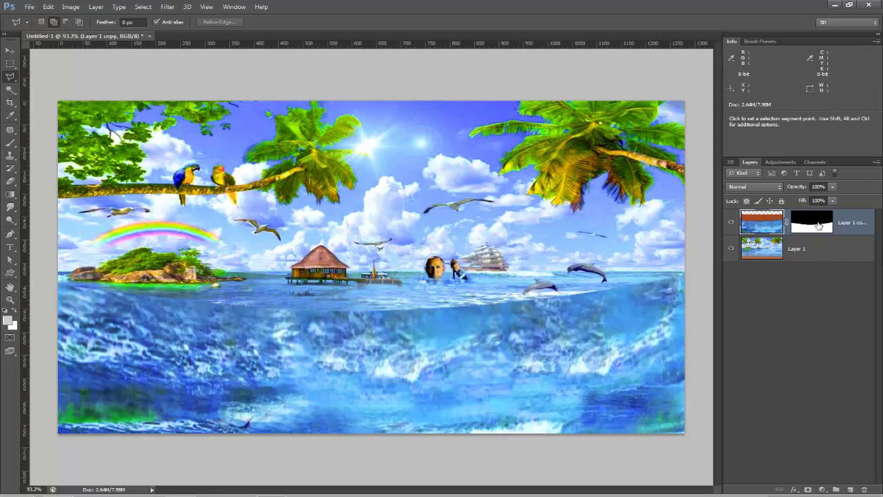
left_click(70, 6)
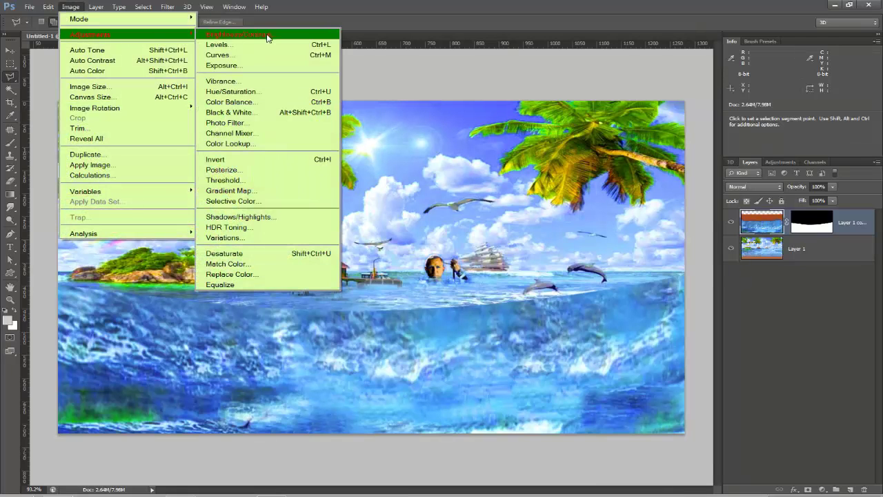
Step: Apply Selective Color to the copy's Blues (Cyan +100, Magenta +11, Yellow -67), then select Layer 1
left_click(248, 201)
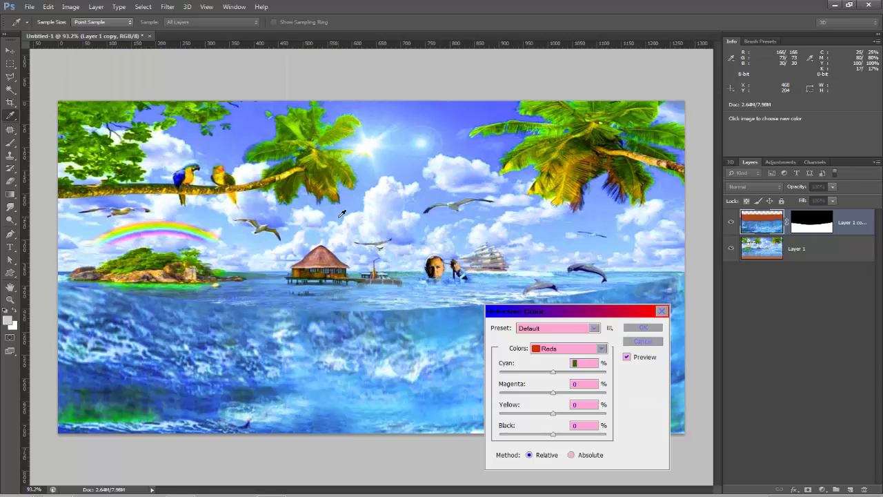
left_click_drag(620, 314, 622, 177)
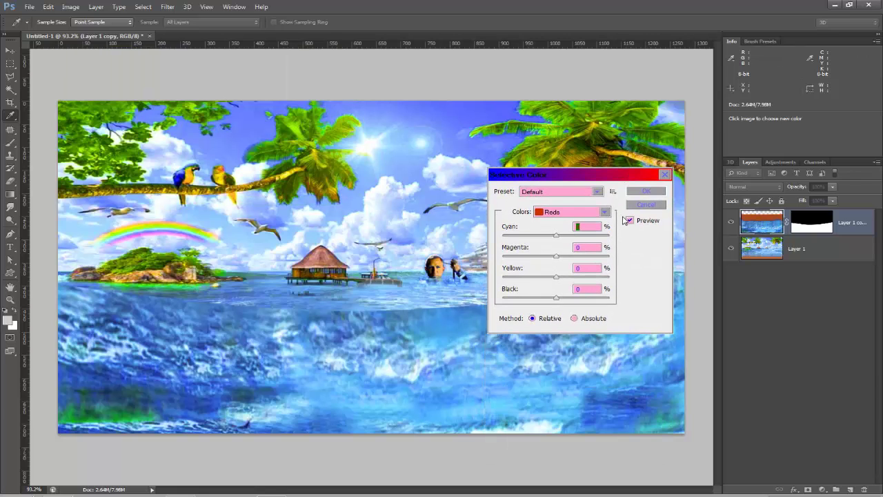
left_click(605, 212)
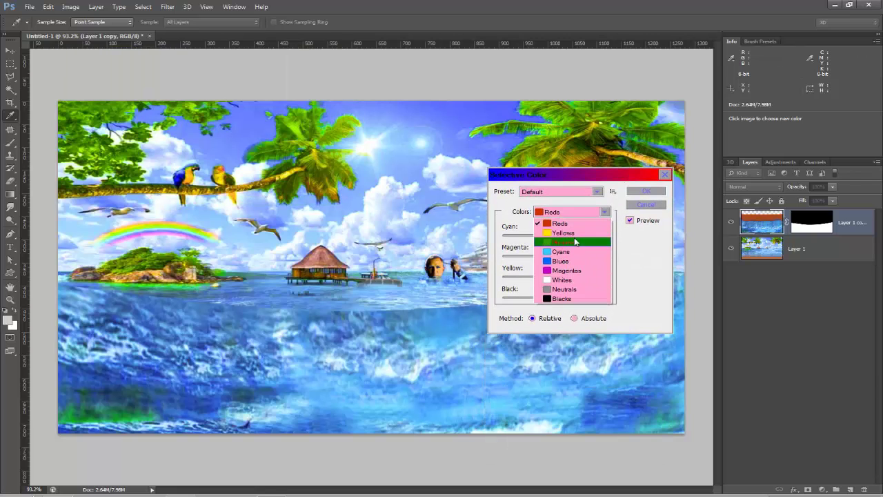
left_click(559, 261)
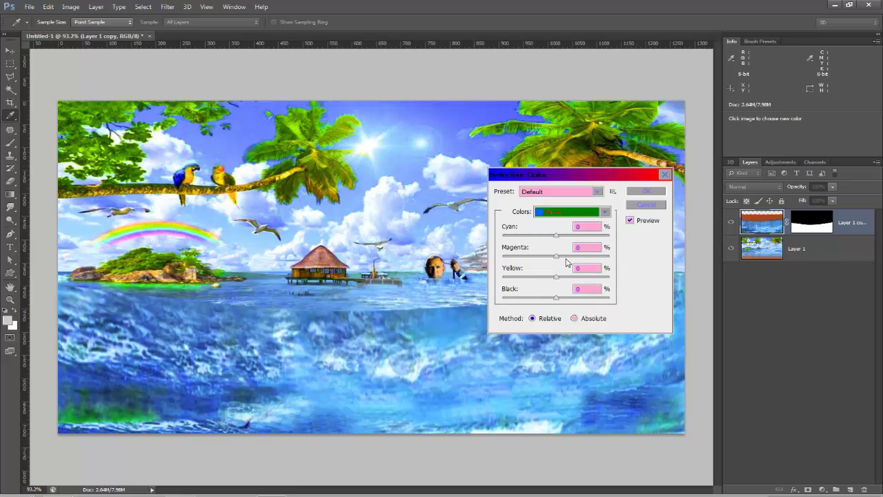
left_click_drag(557, 236, 609, 245)
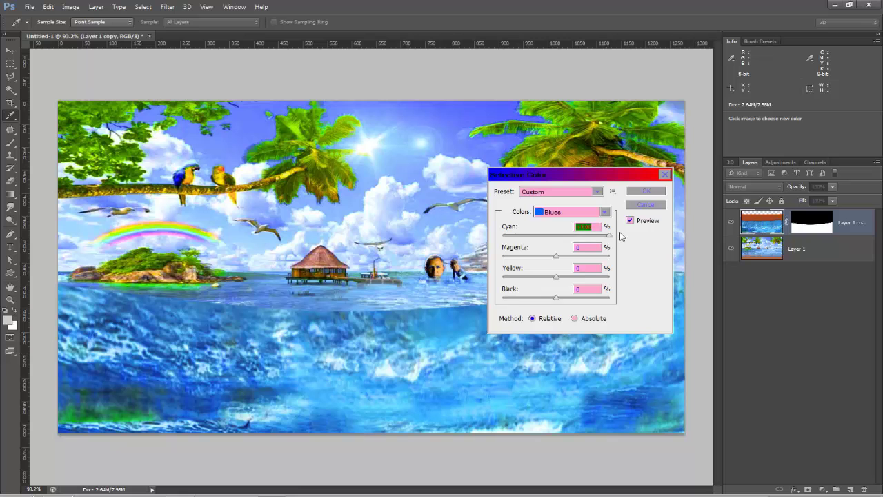
left_click(556, 257)
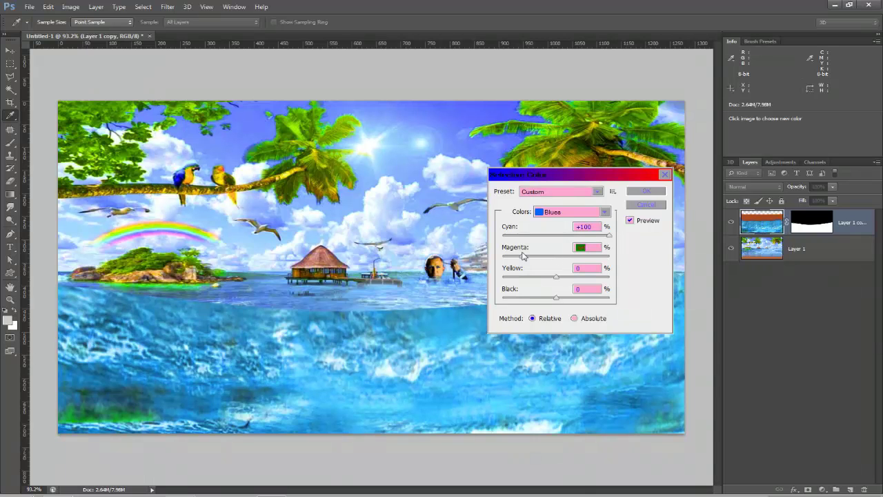
mouse_move(550, 256)
left_mouse_down()
mouse_move(563, 257)
mouse_move(549, 256)
left_mouse_up()
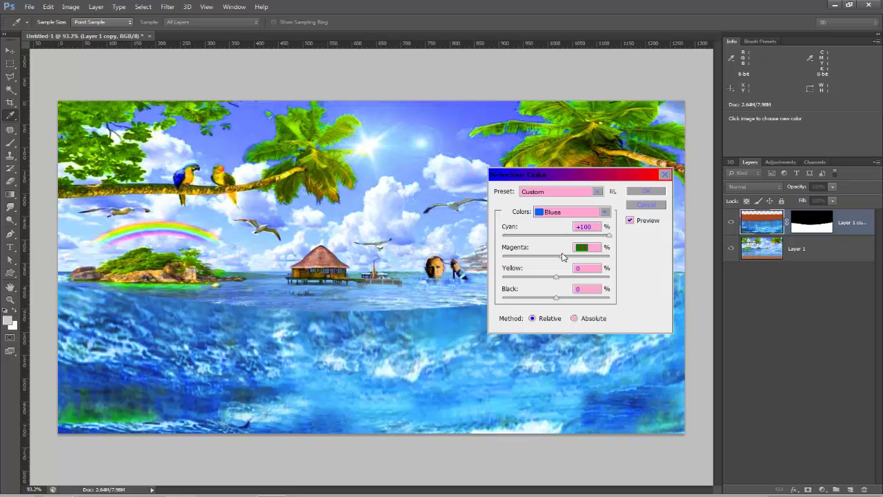
mouse_move(556, 276)
left_mouse_down()
mouse_move(618, 279)
mouse_move(521, 279)
mouse_move(567, 300)
left_mouse_up()
left_click_drag(567, 300, 568, 300)
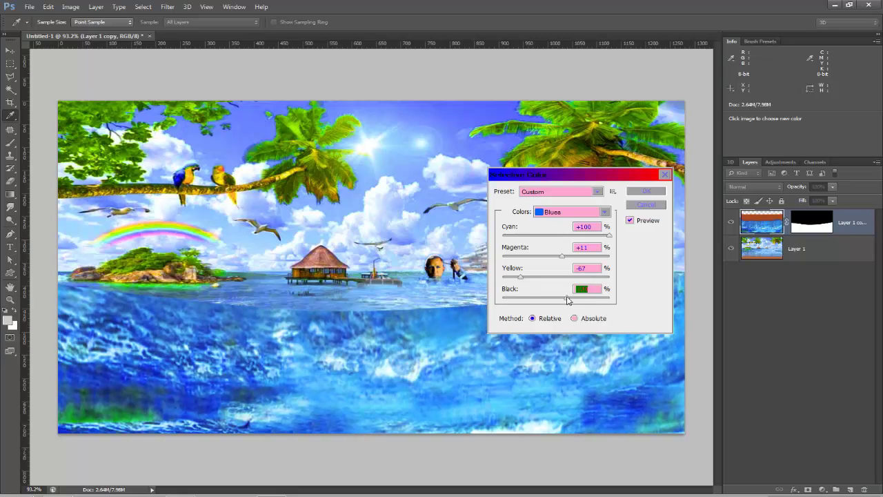
left_click(657, 191)
key("l")
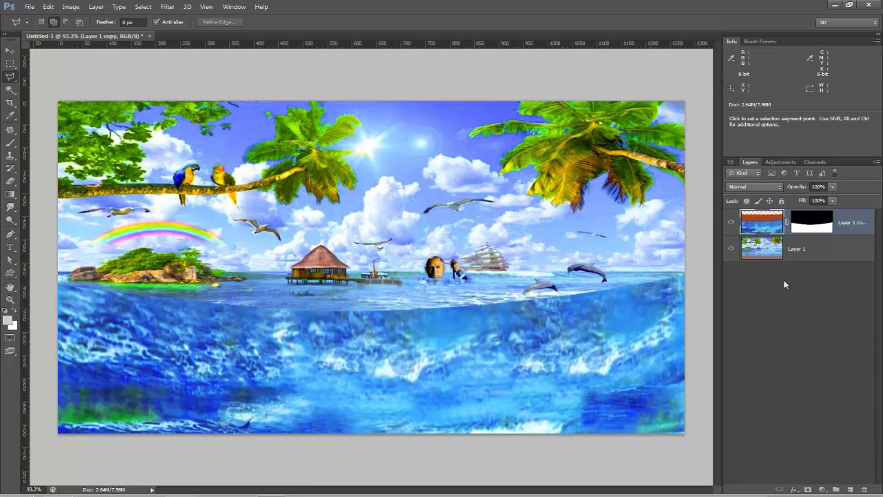
left_click(765, 251)
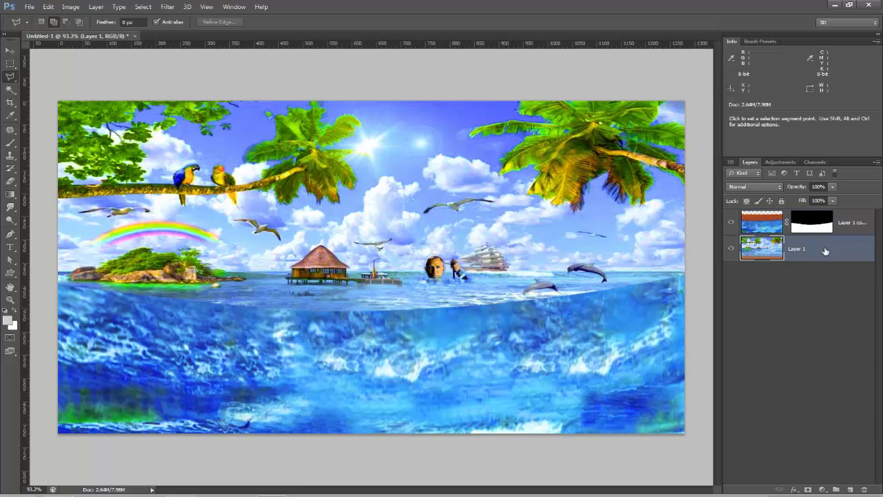
left_click(72, 7)
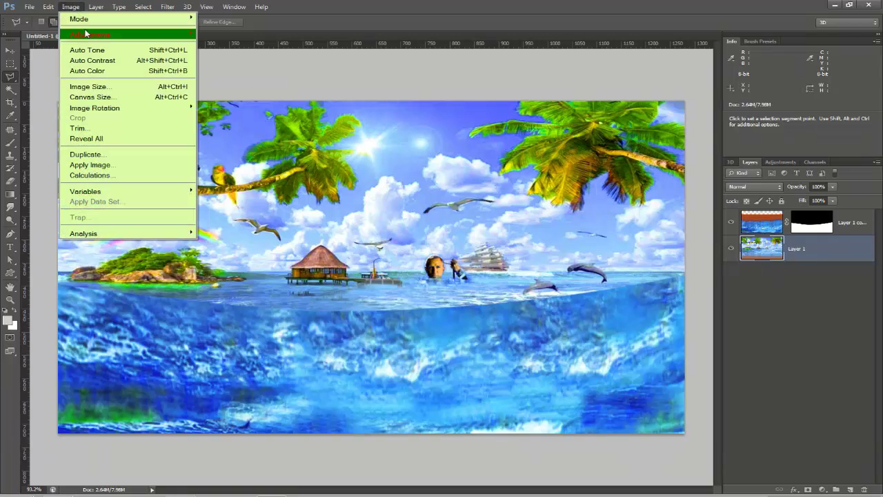
Step: Apply Selective Color to Layer 1's Blues: Magenta +16, Yellow +48, Black +41
mouse_move(124, 34)
left_click(255, 200)
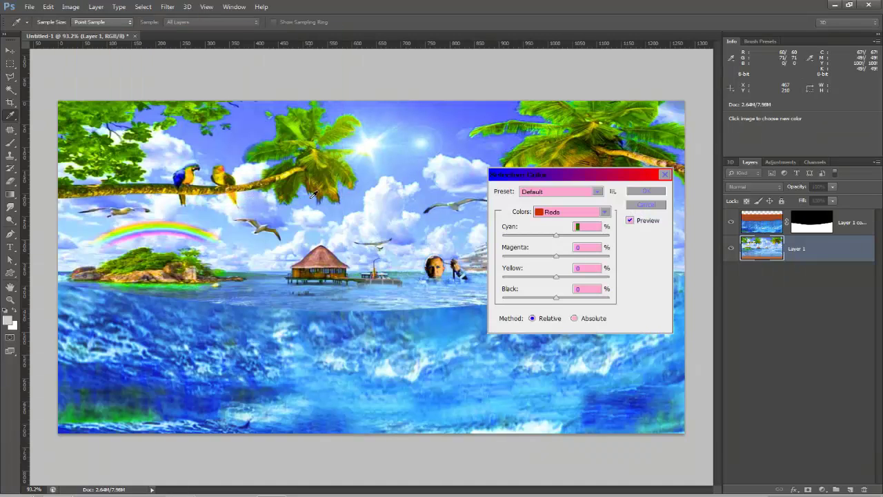
left_click(605, 212)
left_click(561, 261)
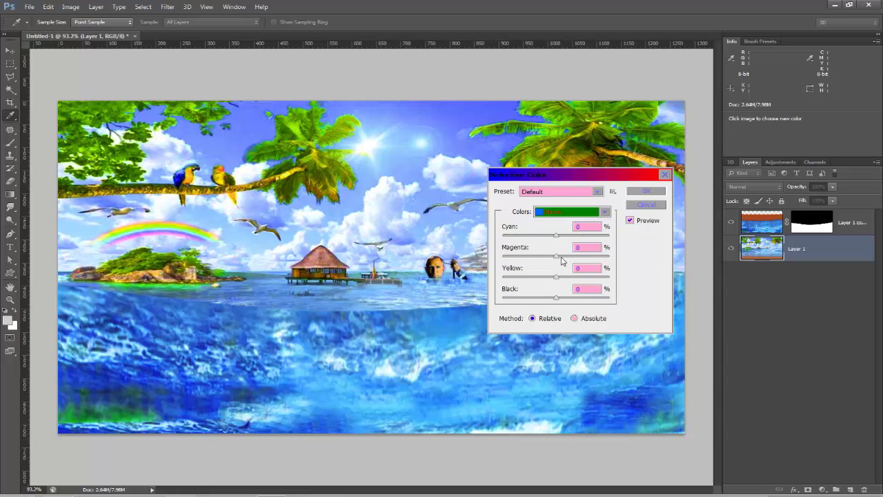
left_click_drag(556, 298, 579, 298)
left_click(559, 277)
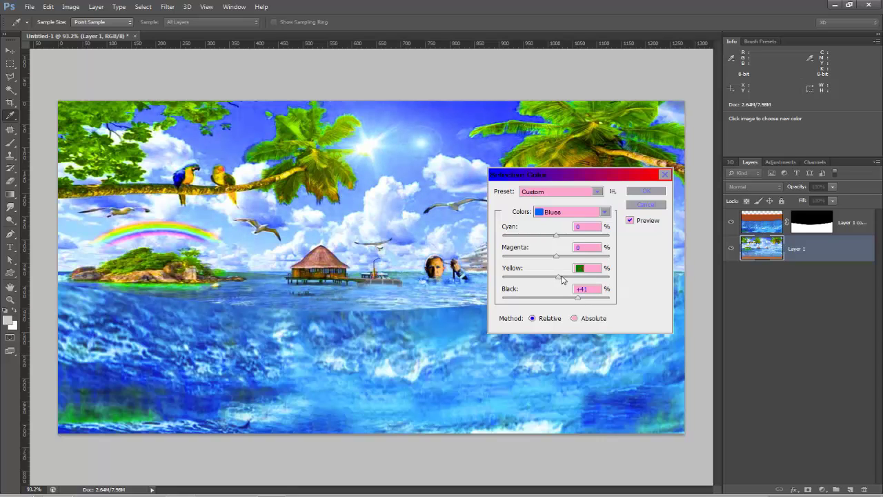
mouse_move(595, 278)
left_mouse_down()
mouse_move(532, 277)
mouse_move(583, 278)
mouse_move(547, 277)
mouse_move(582, 277)
mouse_move(532, 258)
mouse_move(565, 257)
mouse_move(511, 236)
mouse_move(542, 236)
left_mouse_up()
mouse_move(606, 178)
left_mouse_down()
mouse_move(671, 239)
mouse_move(705, 326)
left_mouse_up()
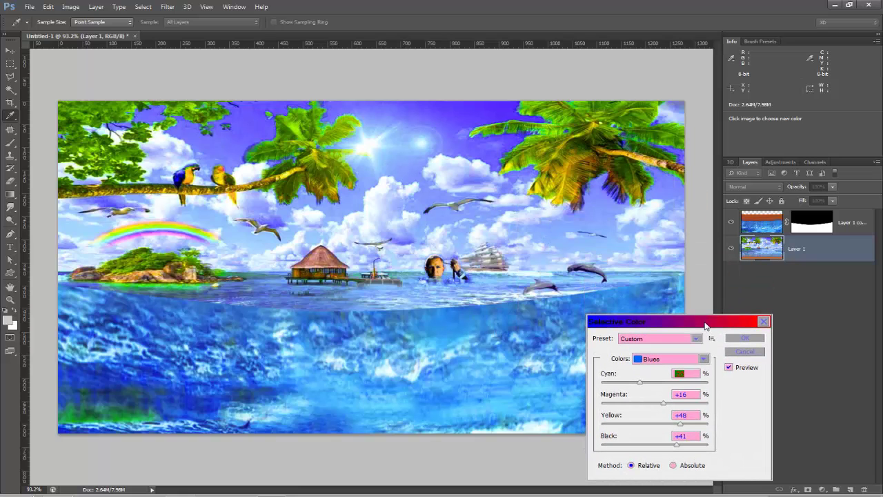
left_click(745, 338)
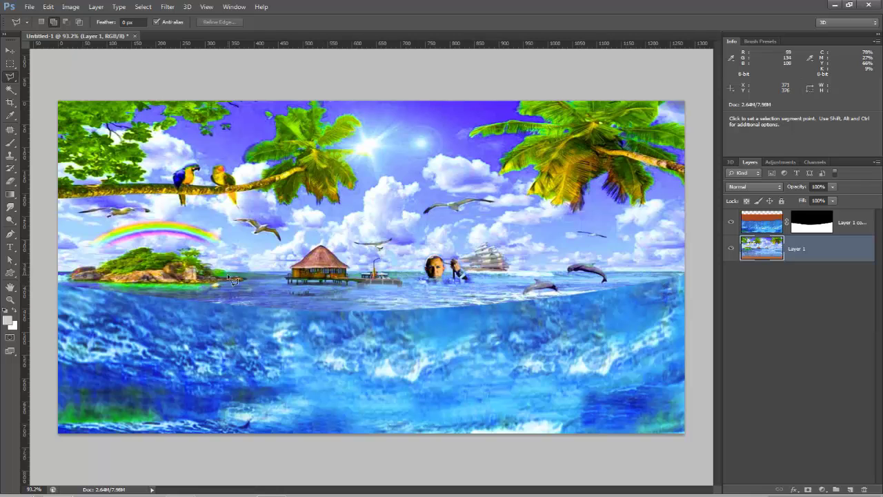
scroll(201, 293, "down", 2)
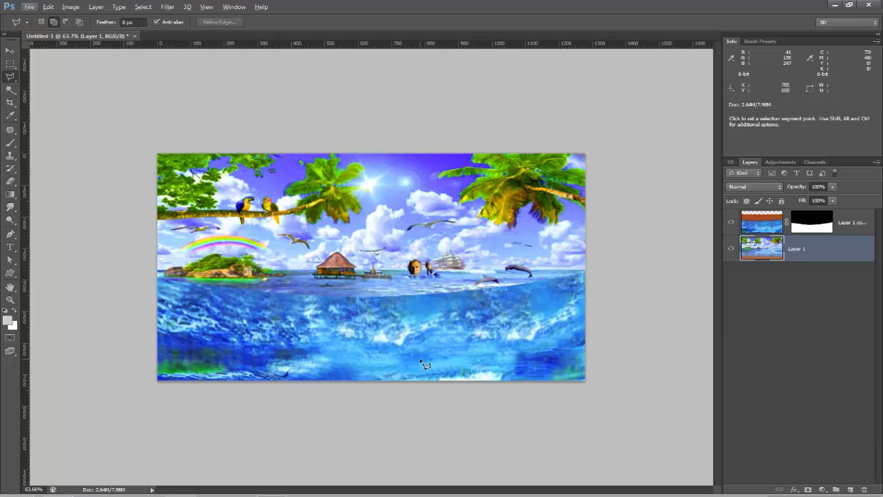
scroll(424, 364, "up", 2)
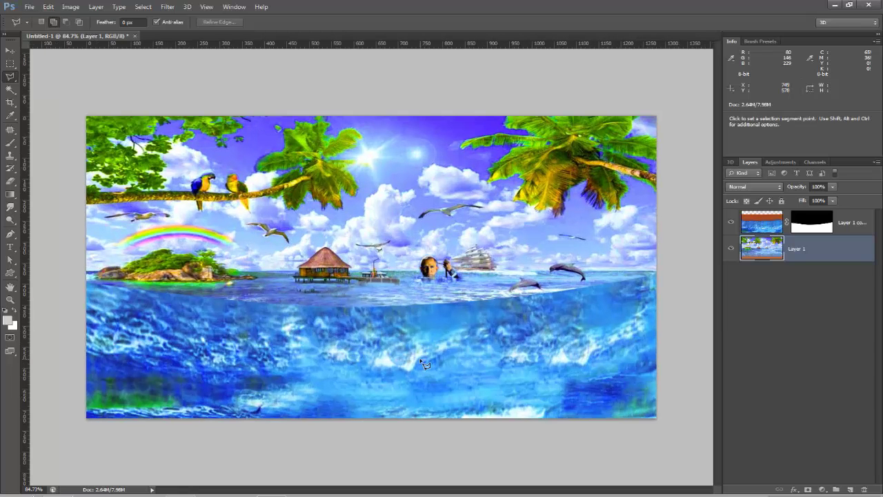